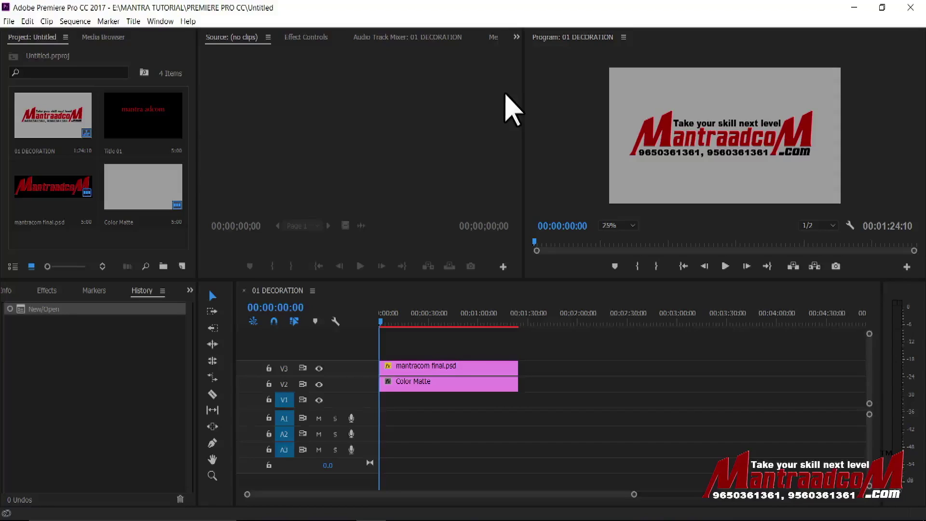
Make the Project, Source, Program, History, Timeline, Tools and Audio Meters panels active one after another.
click(159, 37)
click(272, 83)
click(565, 65)
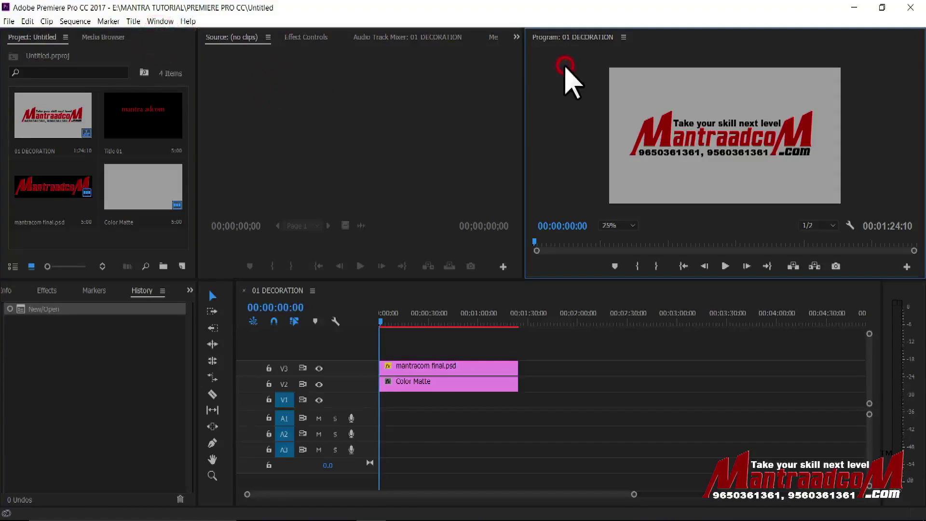
click(106, 375)
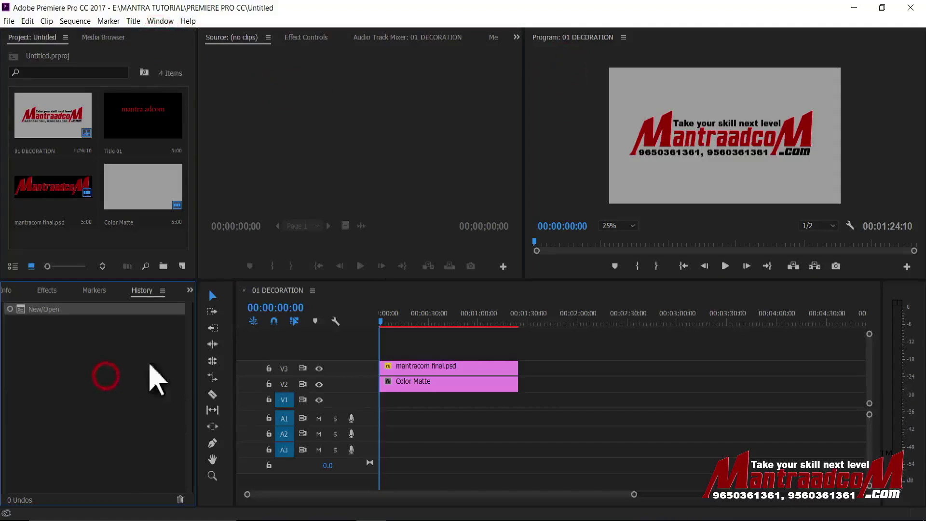
click(382, 288)
click(224, 292)
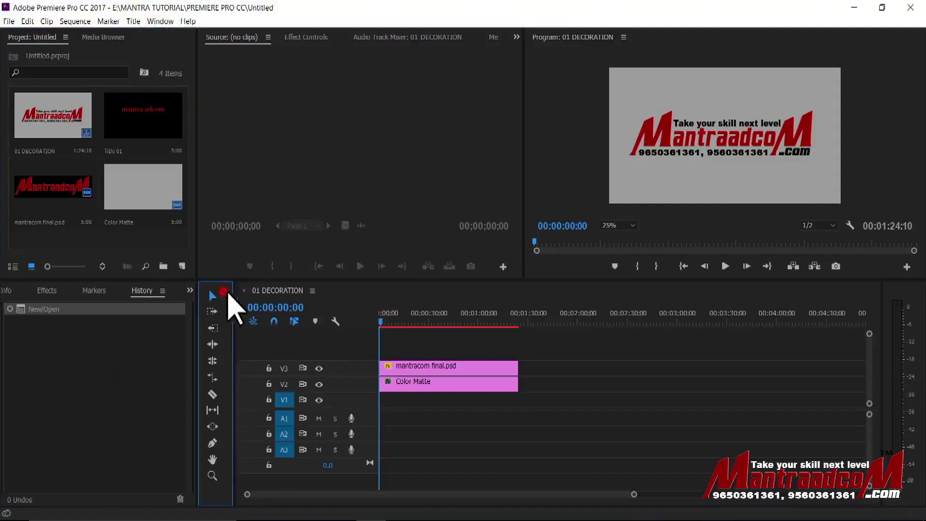
click(908, 292)
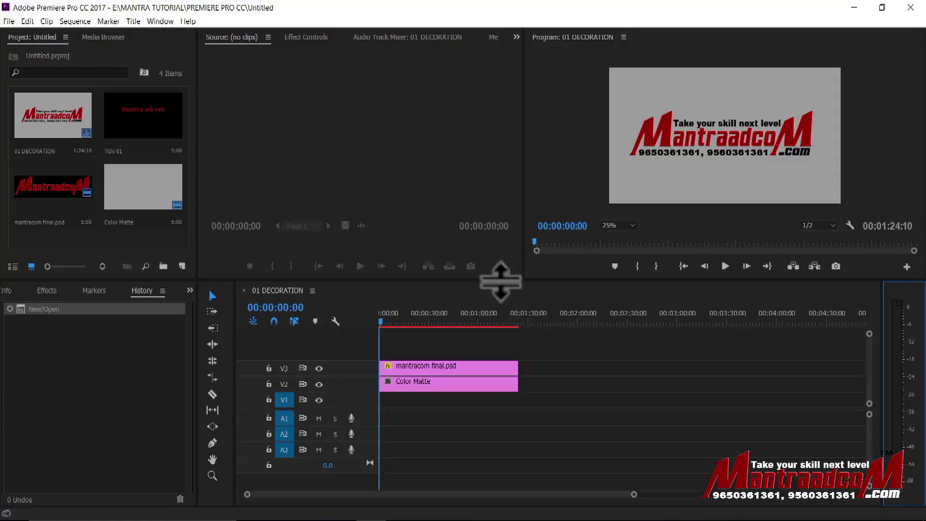
Resize the monitor and timeline areas through their shared borders and corner junctions, ending with a wider Source Monitor and Tools panel.
mouse_move(486, 282)
mouse_down()
mouse_move(480, 234)
mouse_move(478, 291)
mouse_up()
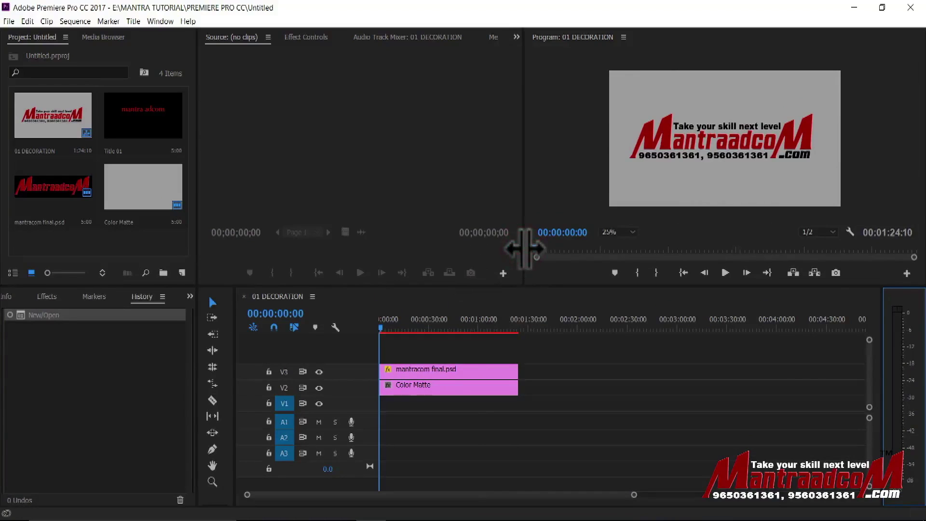
mouse_move(525, 249)
mouse_down()
mouse_move(445, 253)
mouse_move(531, 260)
mouse_up()
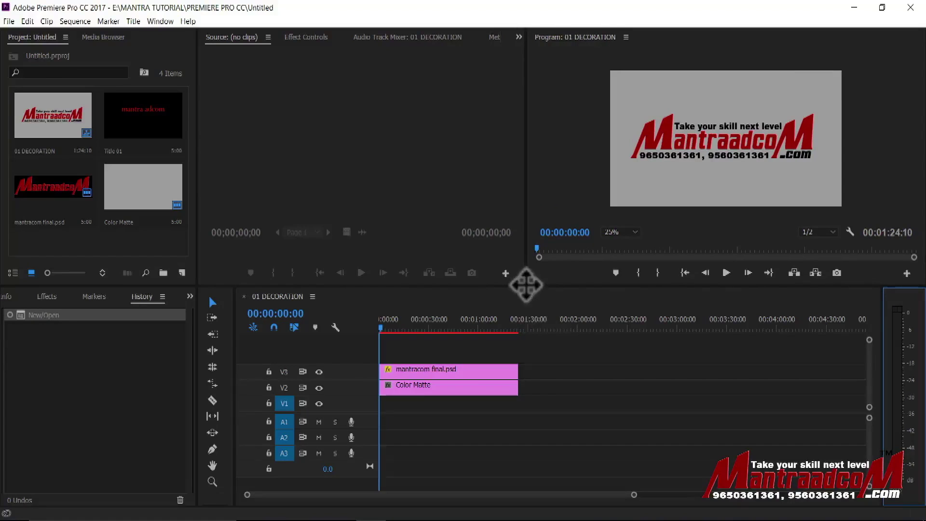
drag(526, 285, 515, 237)
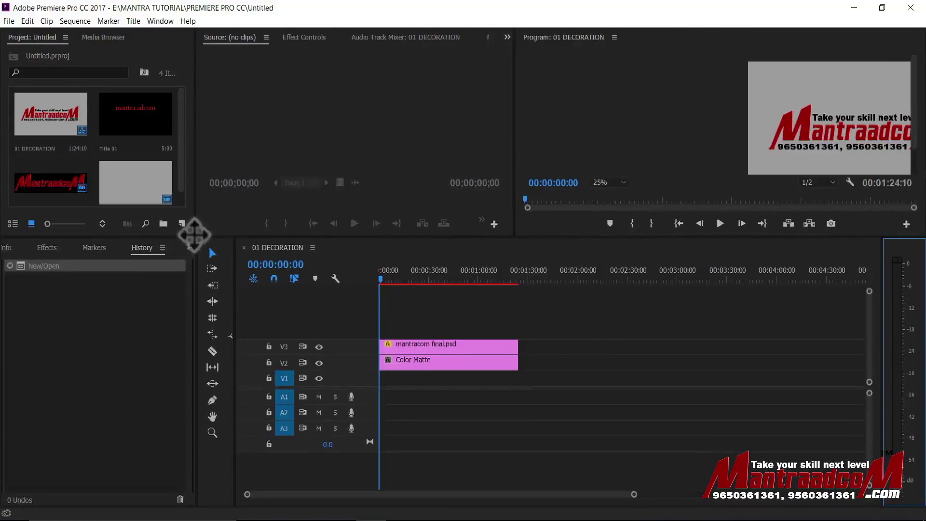
drag(198, 235, 186, 278)
drag(516, 145, 551, 159)
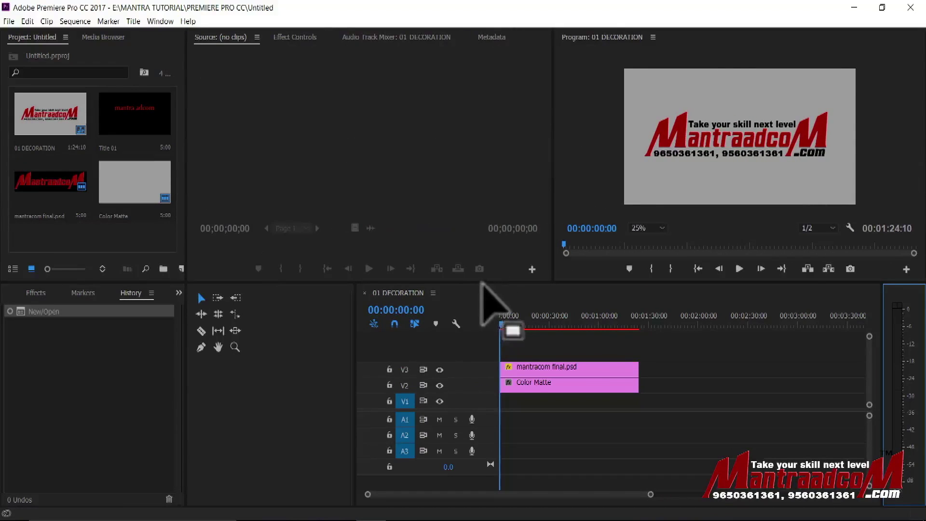
Widen the Project panel into the Source Monitor's space, make the timeline taller, and narrow the Tools and History panels.
mouse_move(489, 282)
mouse_down()
mouse_move(492, 199)
mouse_move(488, 306)
mouse_move(488, 295)
mouse_up()
drag(354, 340, 186, 338)
drag(163, 296, 181, 202)
drag(187, 162, 407, 159)
drag(392, 203, 320, 218)
drag(188, 321, 94, 330)
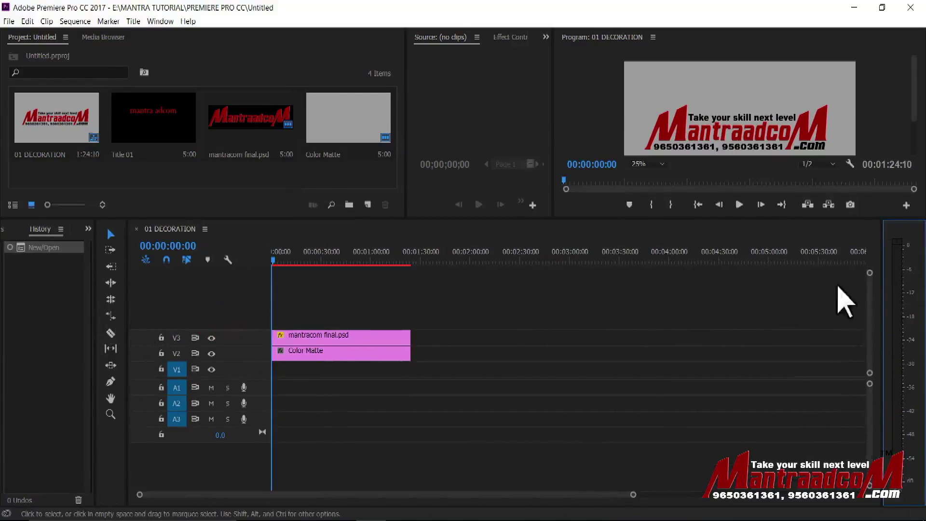
Widen the Source Monitor at the Program Monitor's expense and adjust the timeline's height so it ends up taller.
click(878, 292)
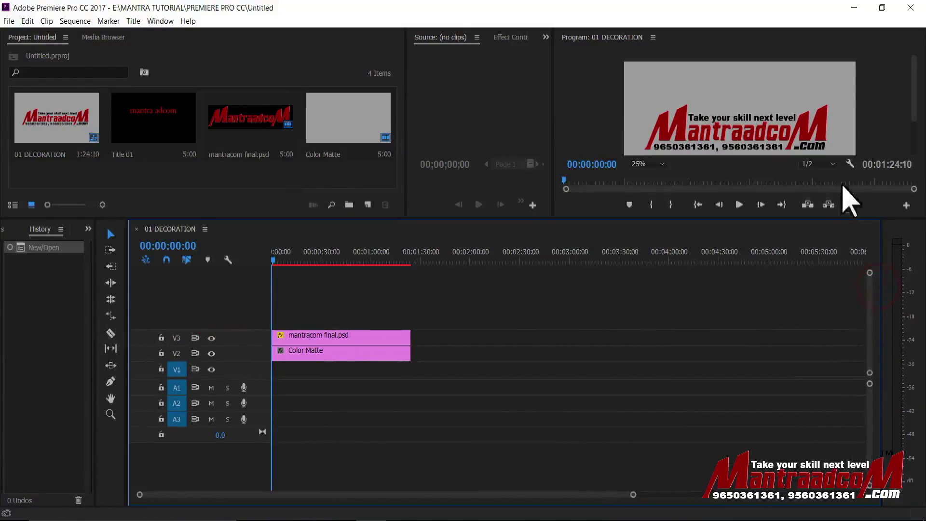
drag(594, 220, 601, 337)
drag(553, 254, 628, 258)
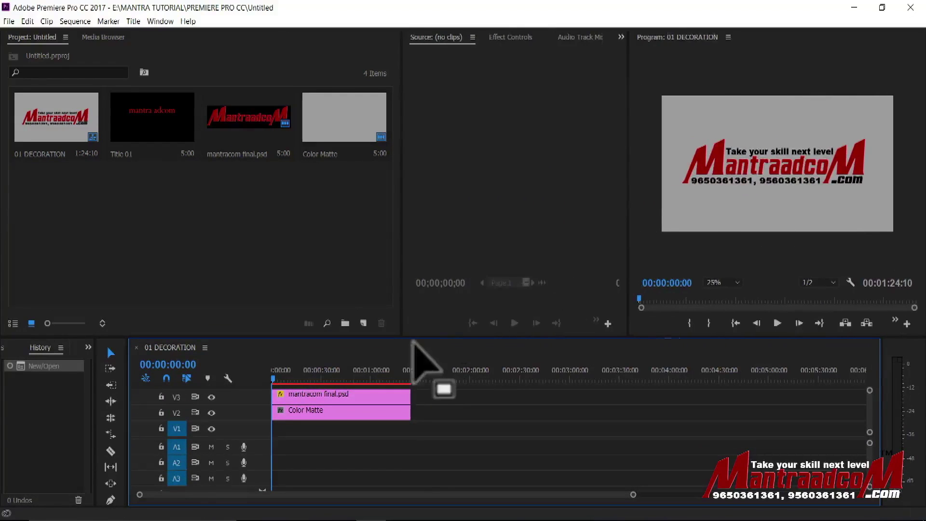
drag(416, 338, 450, 210)
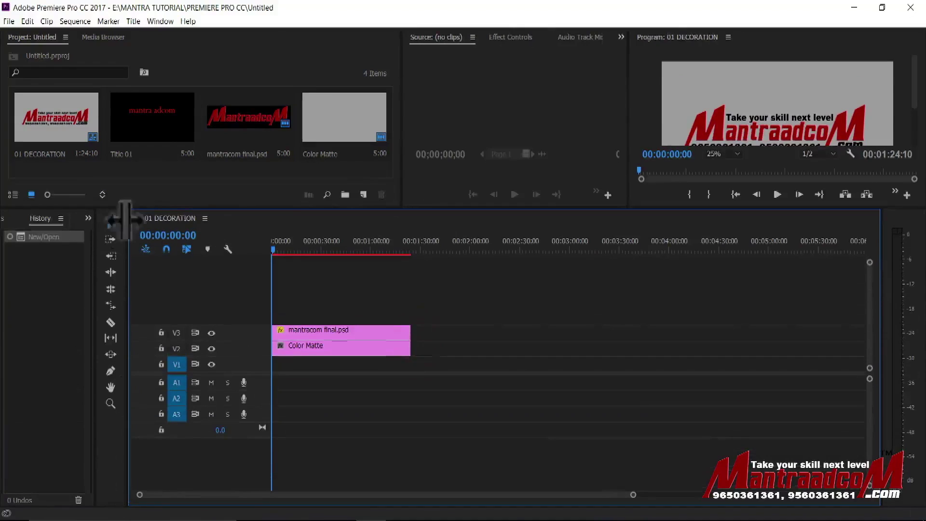
Widen the History panel, make the timeline slightly shorter, and narrow the Project panel in favor of the Source Monitor.
drag(95, 217, 223, 219)
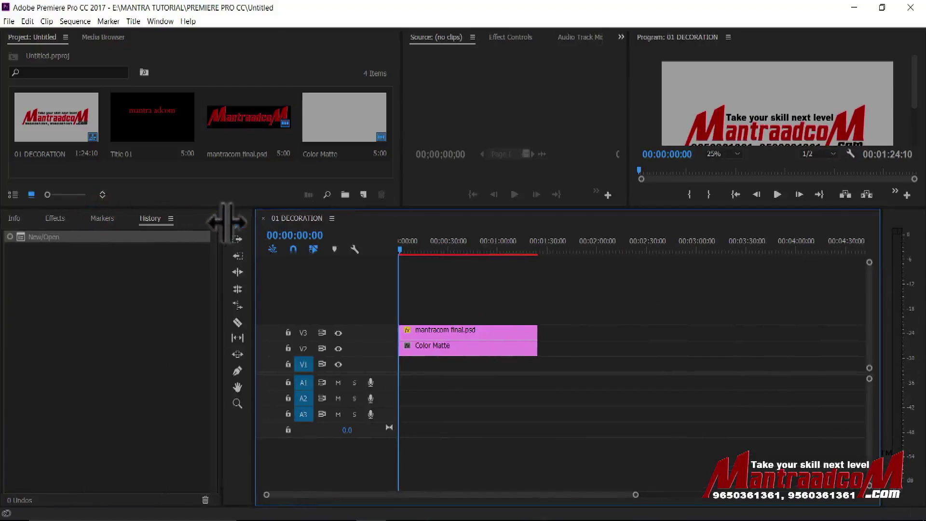
drag(215, 207, 215, 256)
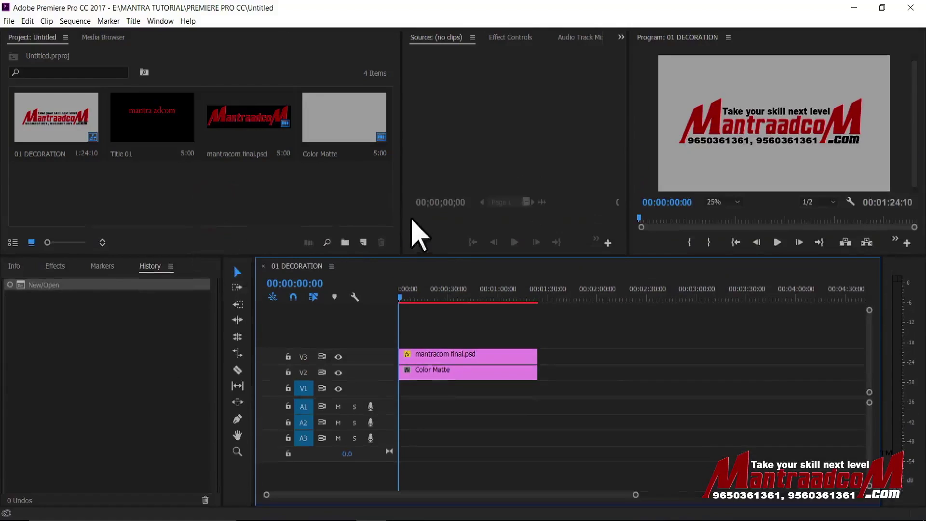
drag(403, 206, 310, 206)
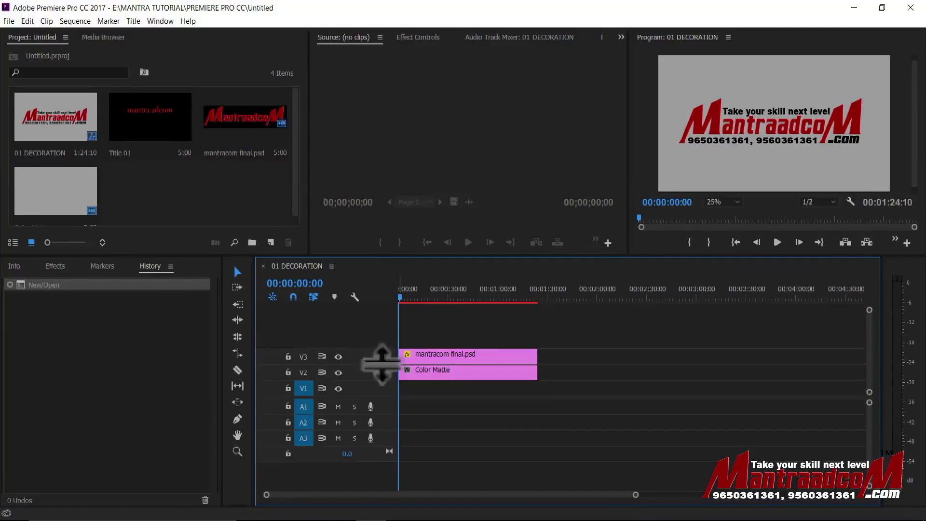
Bring the Audio Meters, History and Tools panels into focus from the list of open panels, ending on Audio Meters.
click(159, 21)
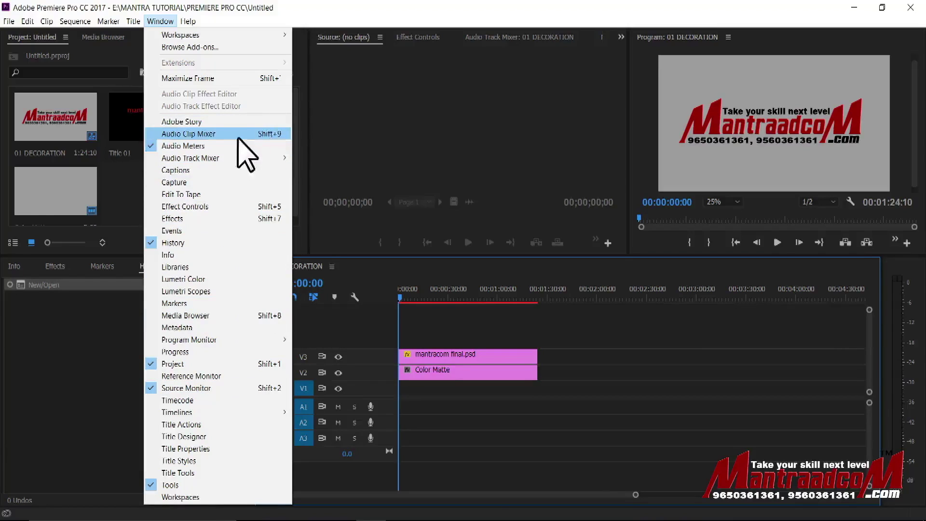
click(150, 146)
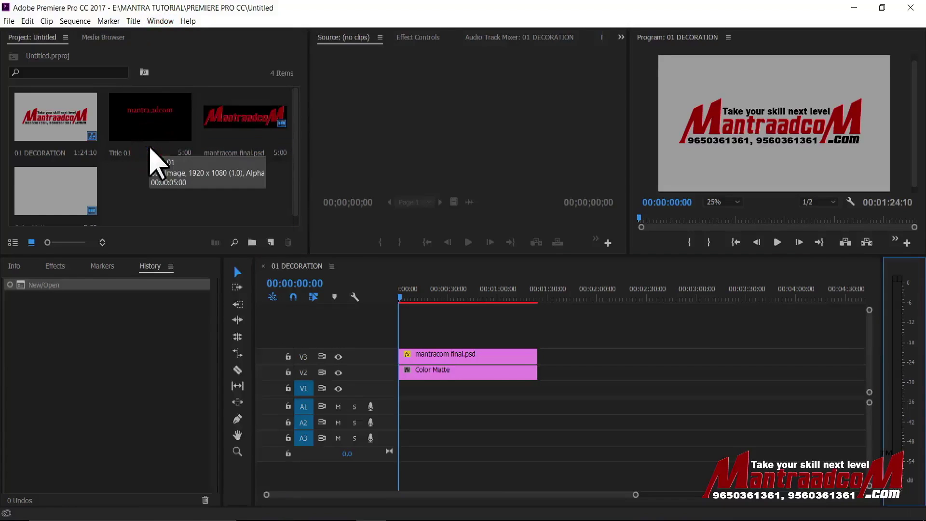
click(160, 22)
click(164, 243)
click(161, 21)
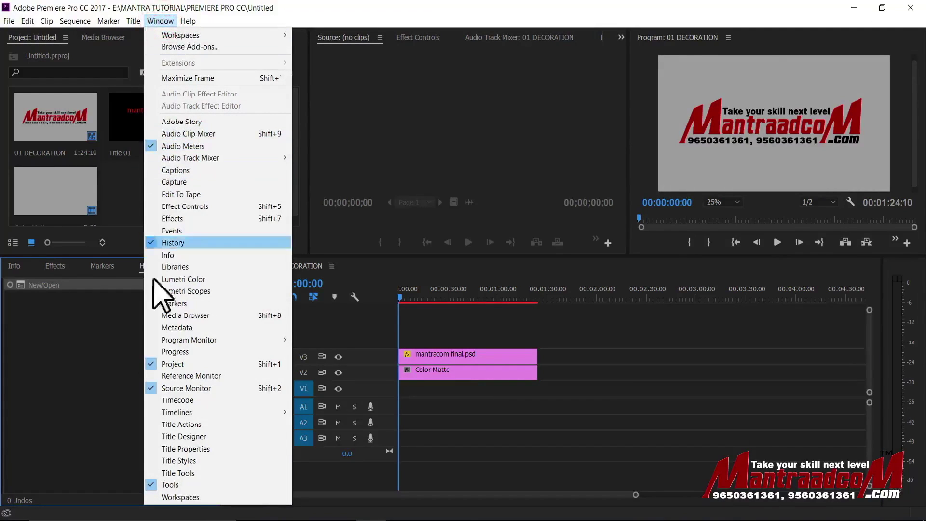
click(151, 486)
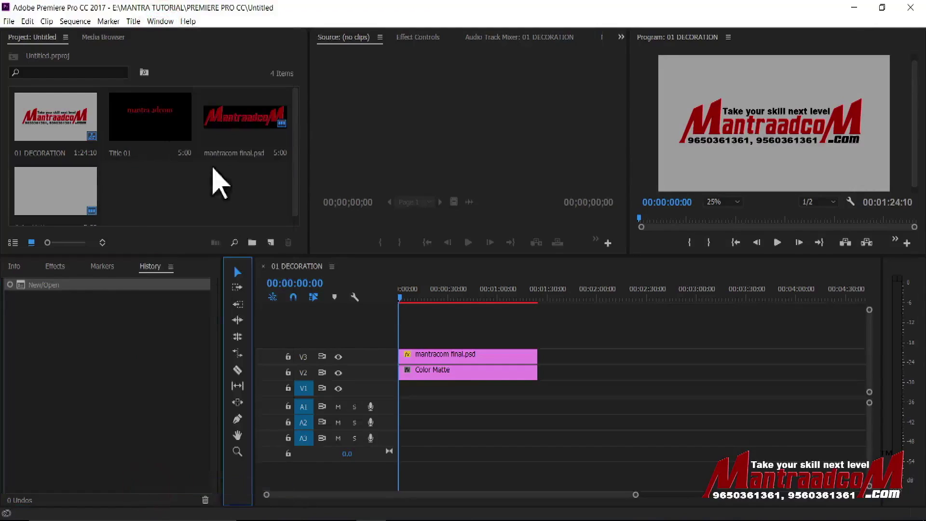
click(160, 22)
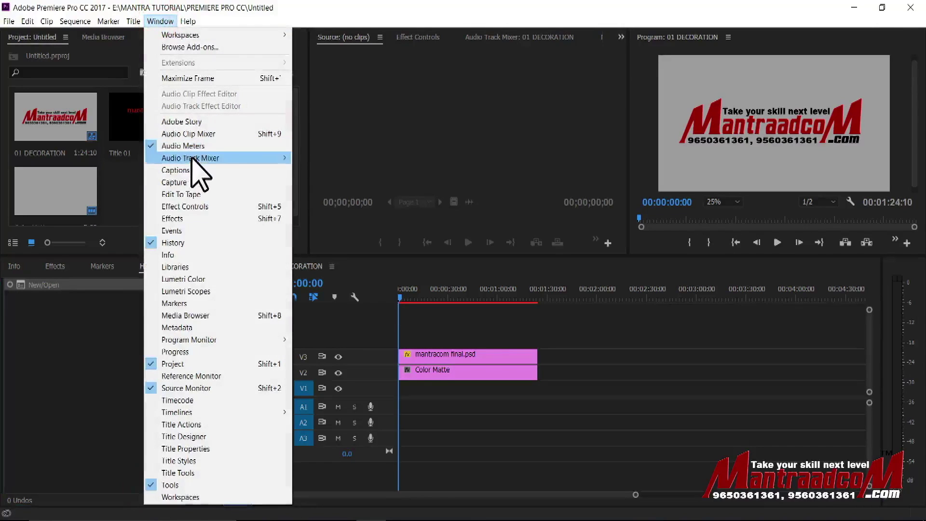
click(152, 146)
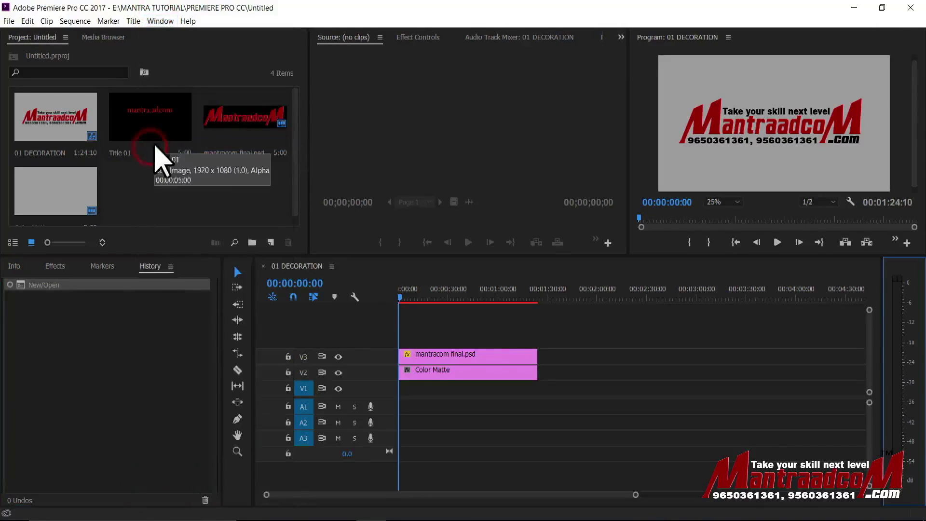
Review the list of available panels and workspaces, and move the timeline playhead to 00:00:25:21.
click(160, 21)
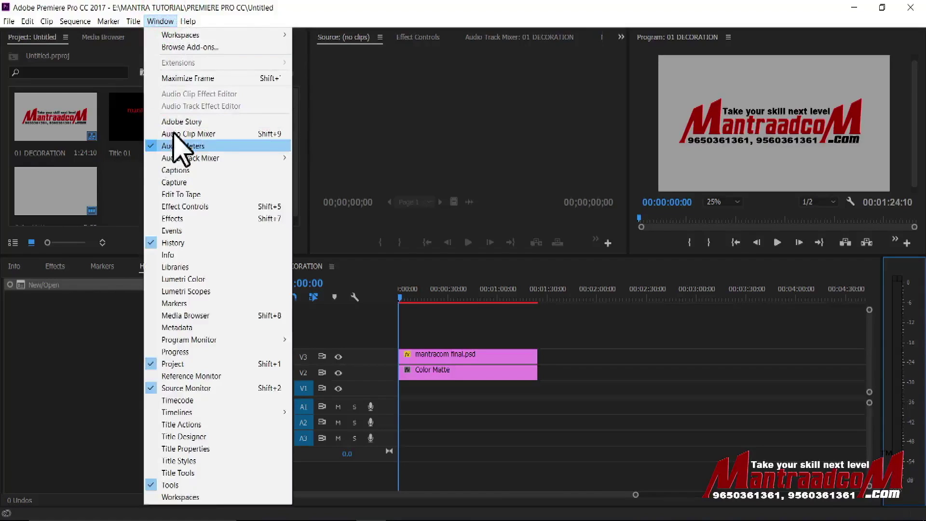
mouse_move(212, 39)
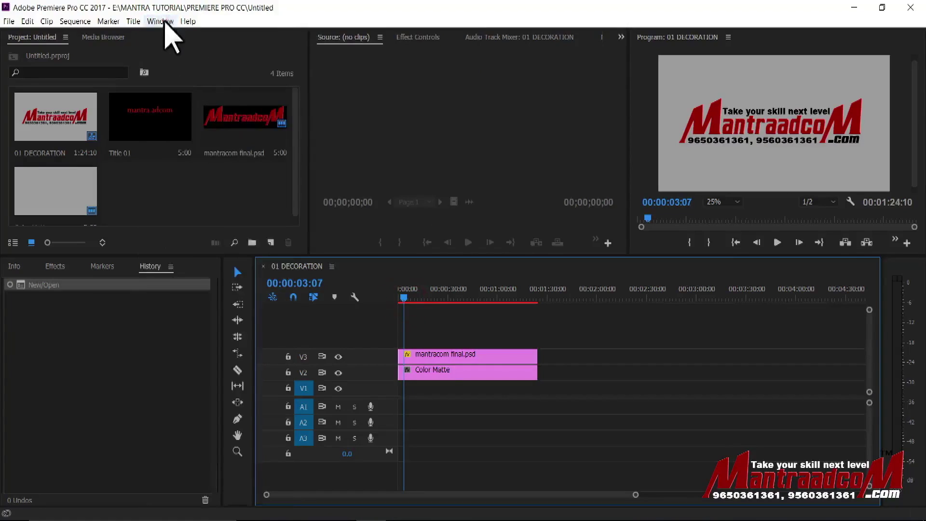
click(162, 21)
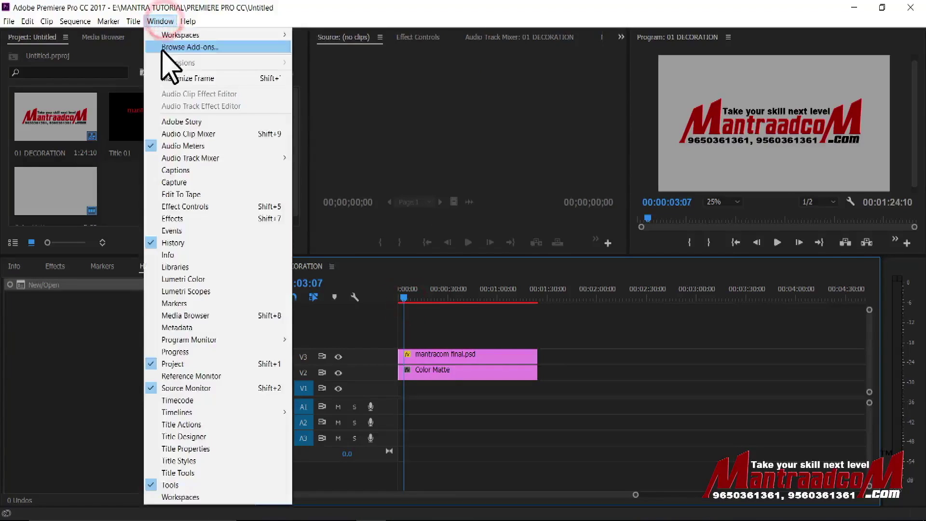
click(442, 297)
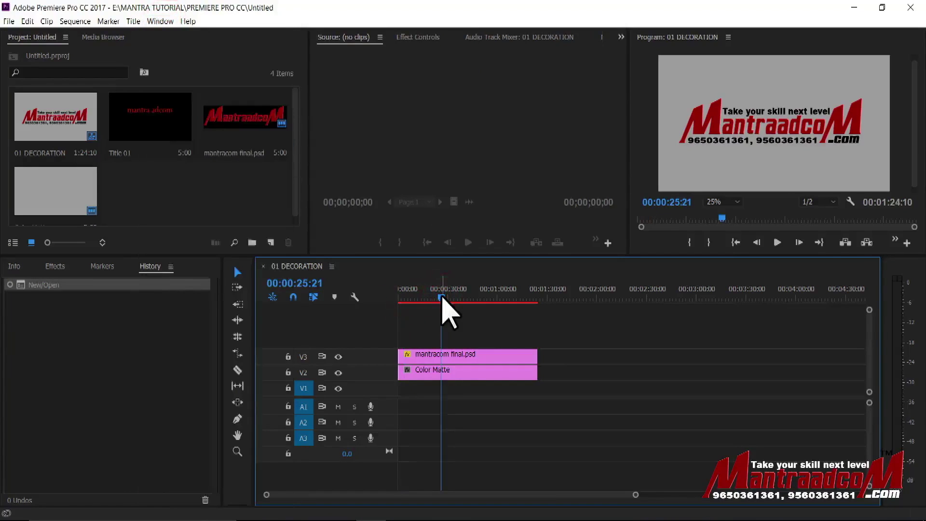